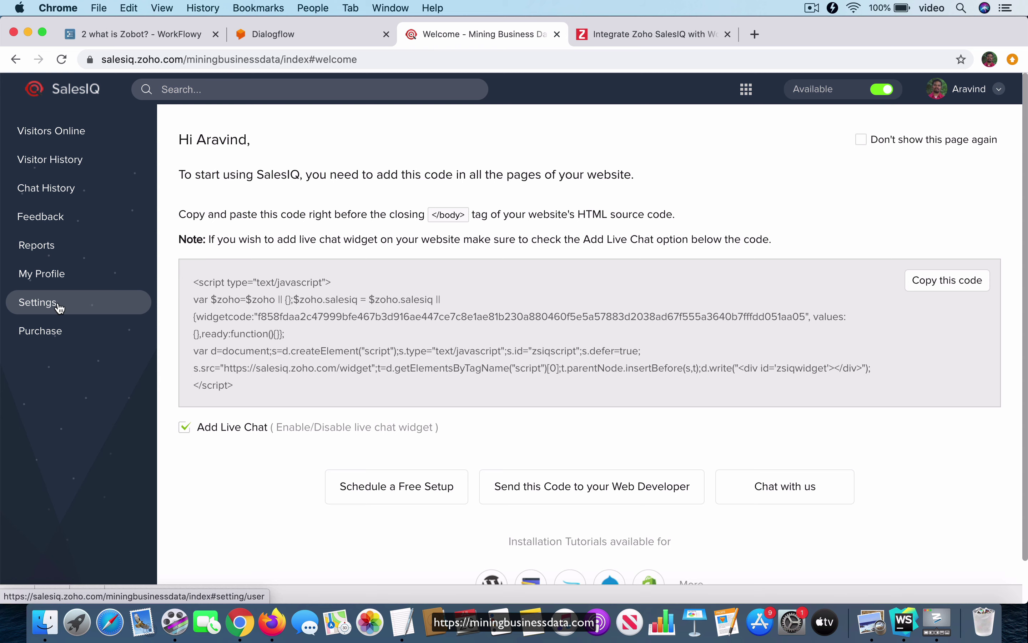
Open the Mining Business Data website's configuration from the Websites settings
click(39, 309)
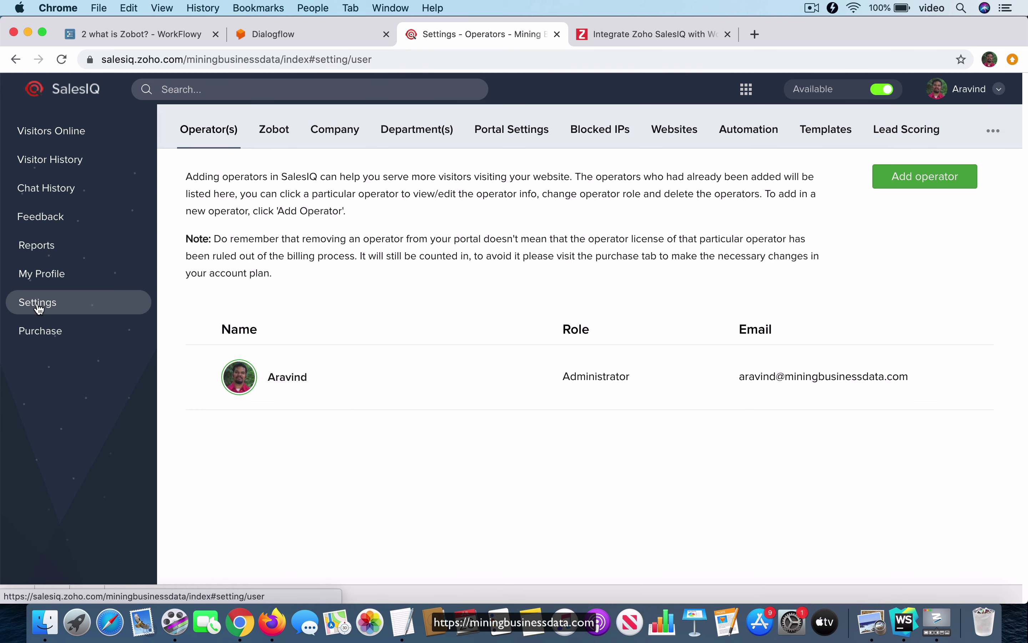
click(673, 130)
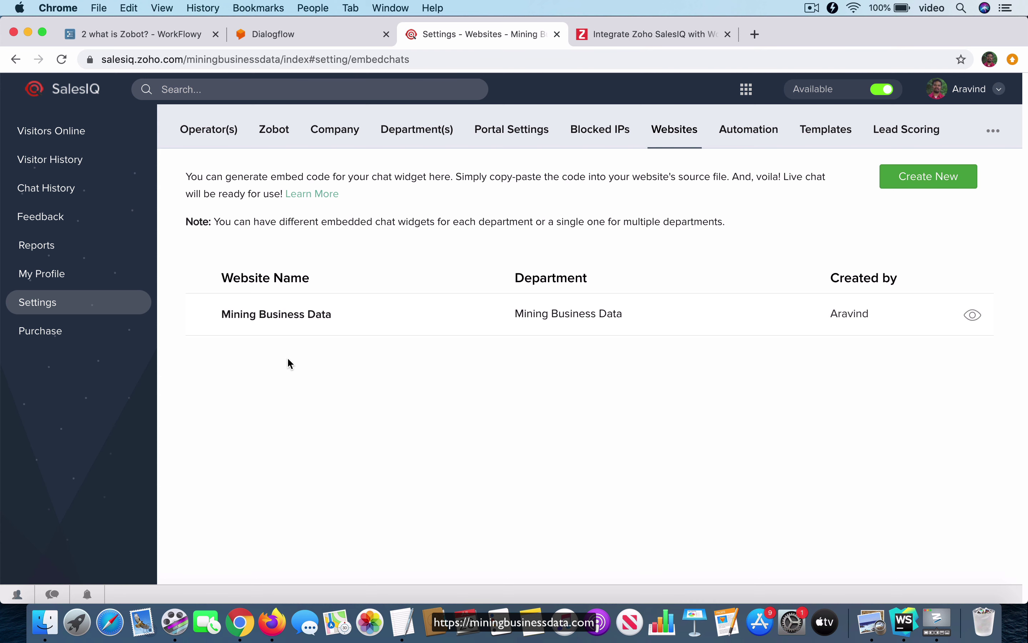
click(272, 314)
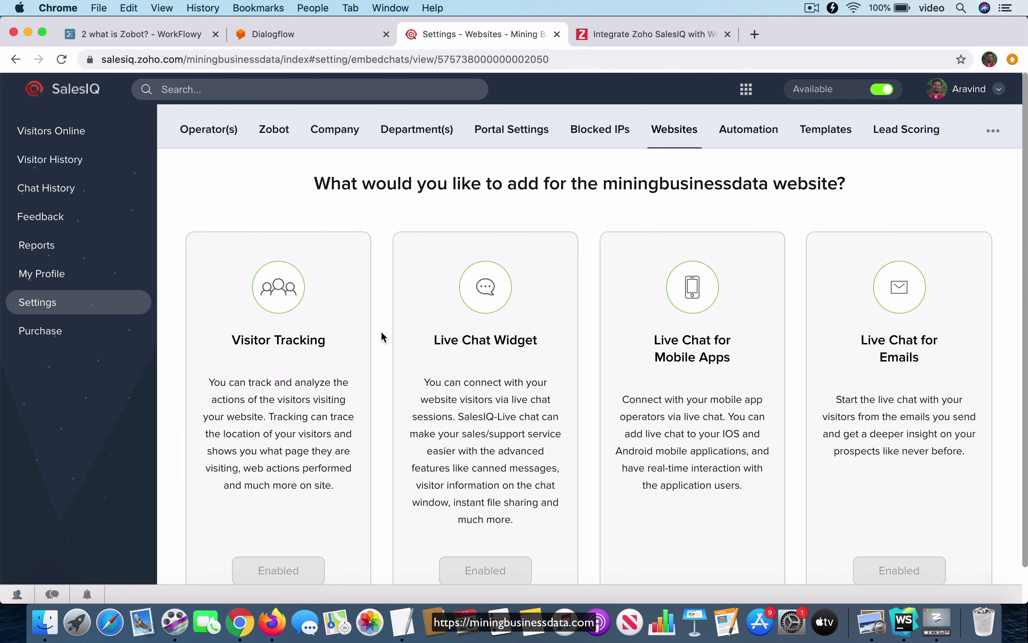
Open the Live Chat Widget's installation page and copy its embed code
scroll(381, 385, down, 2)
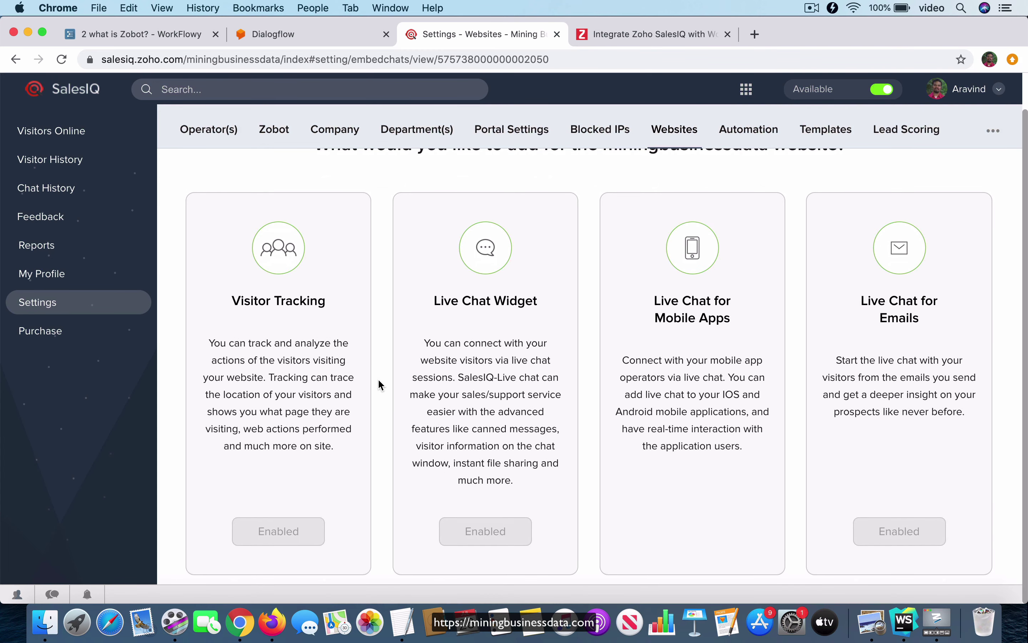
scroll(381, 385, up, 2)
scroll(380, 385, down, 2)
scroll(381, 385, up, 1)
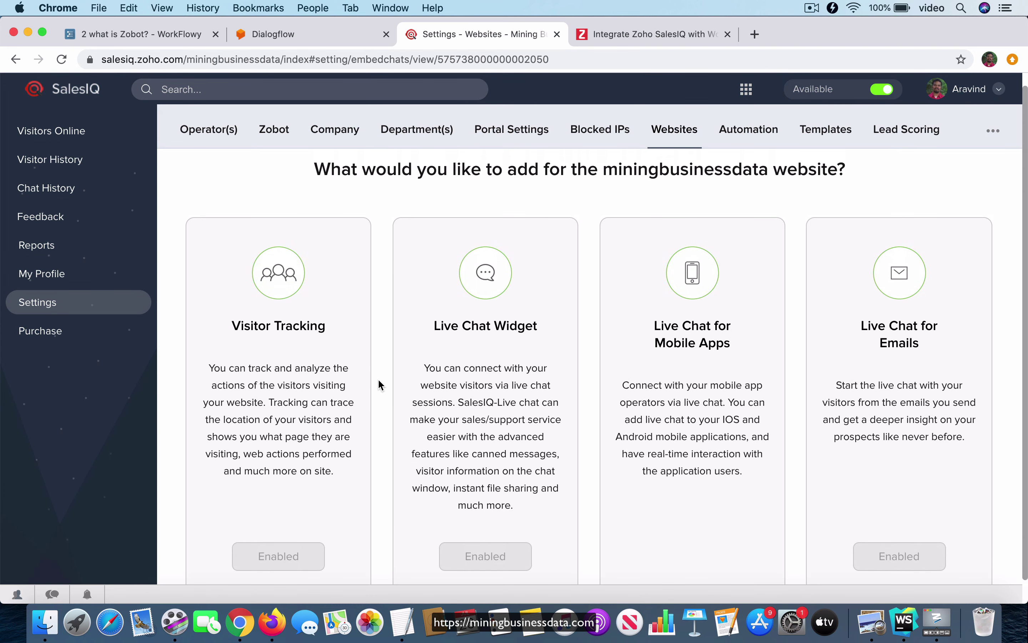
scroll(381, 384, down, 1)
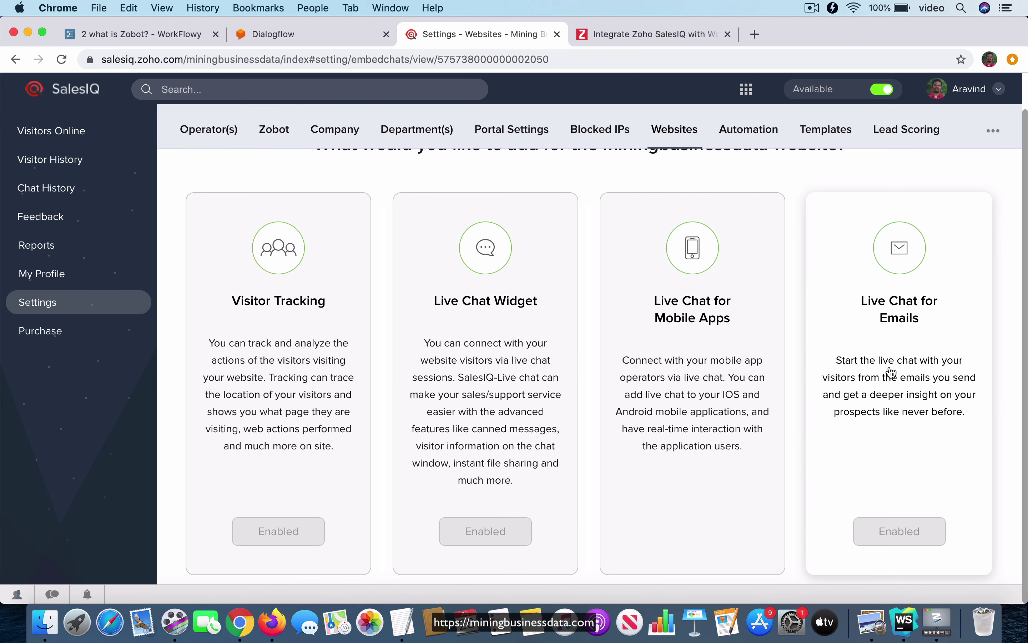
click(465, 370)
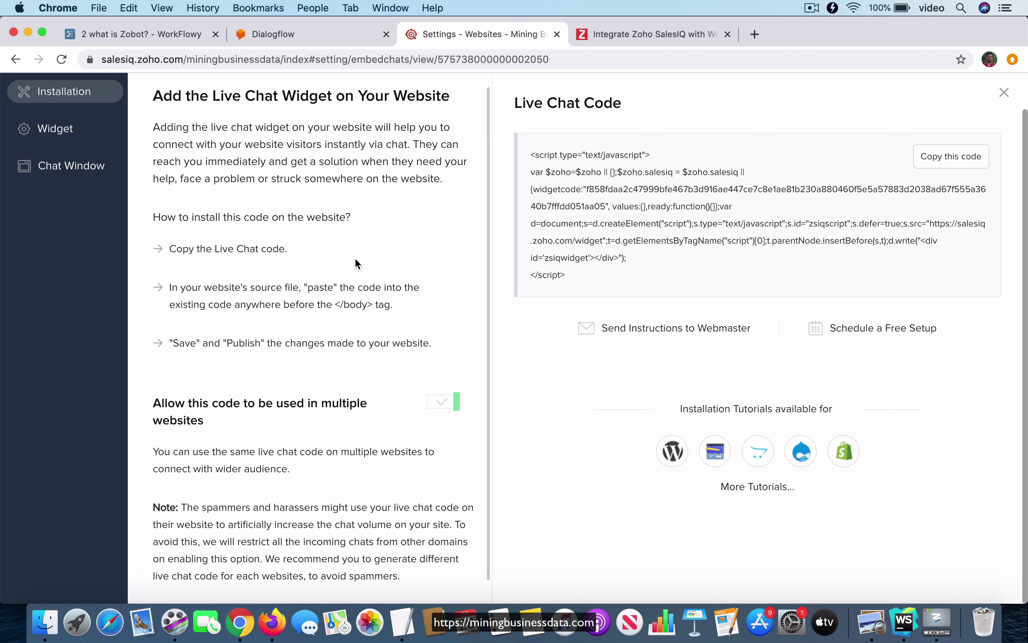
click(947, 156)
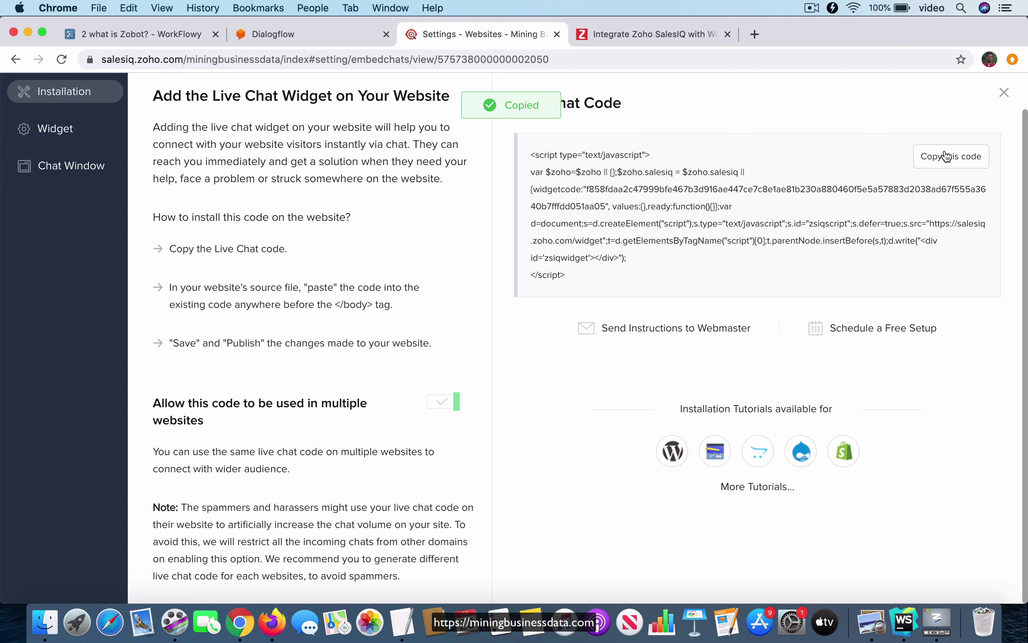
Switch to WebStorm and replace the script block in the body of live_chat.html with the copied live chat code
click(904, 622)
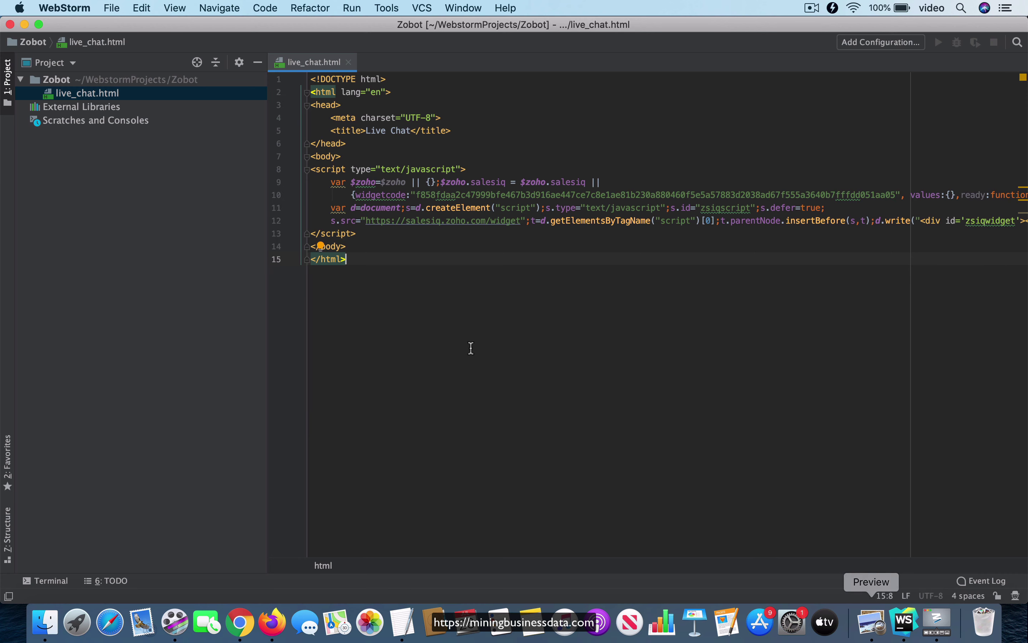
drag(359, 234, 310, 170)
key(BackSpace)
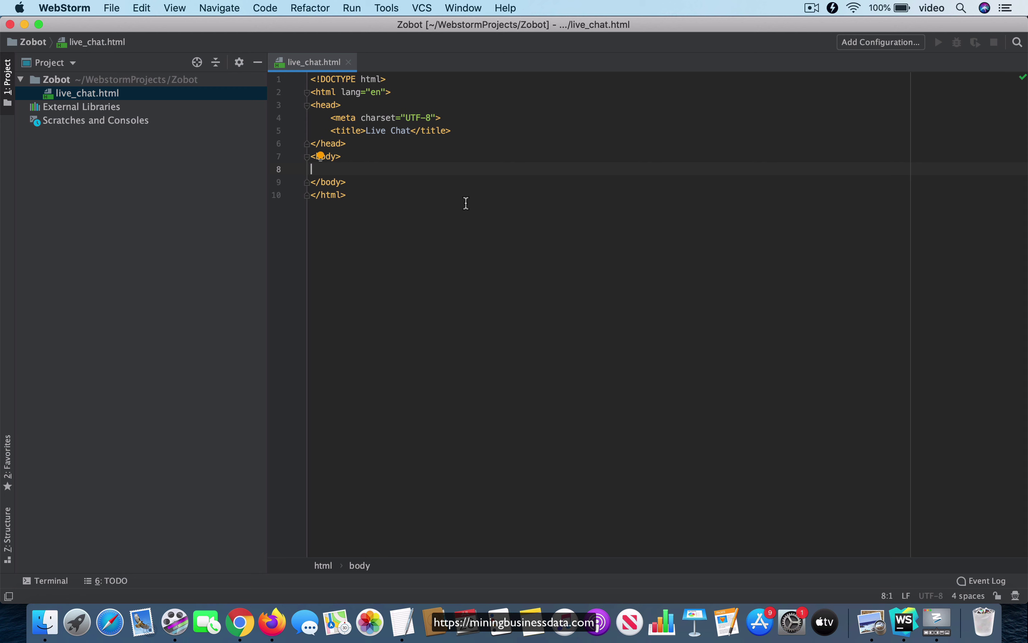
key(super+v)
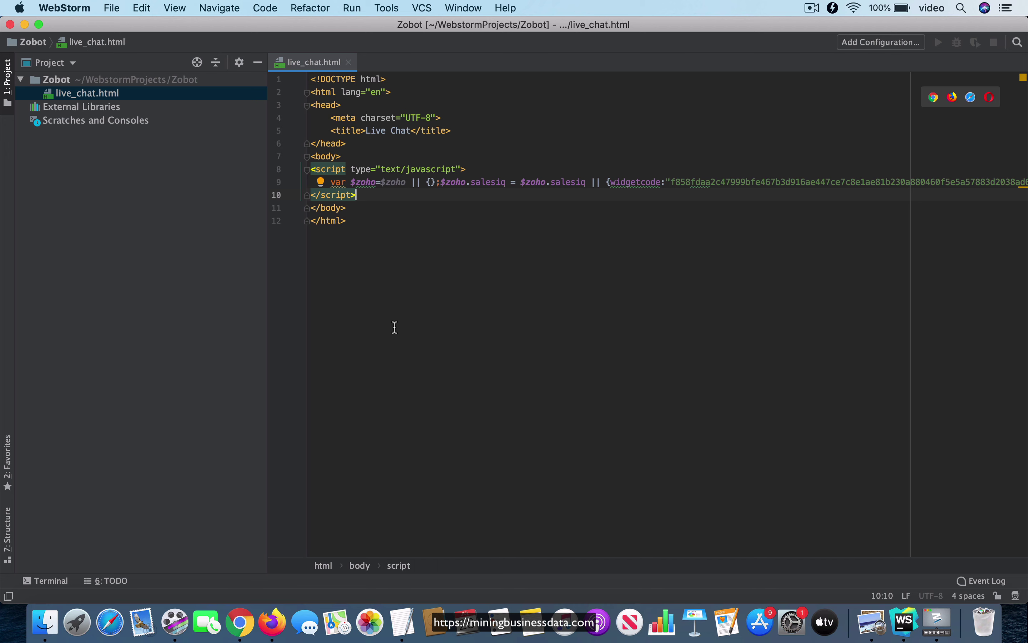
Recheck the widget installation instructions in Chrome, and launch live_chat.html from WebStorm in the Chrome browser
click(240, 623)
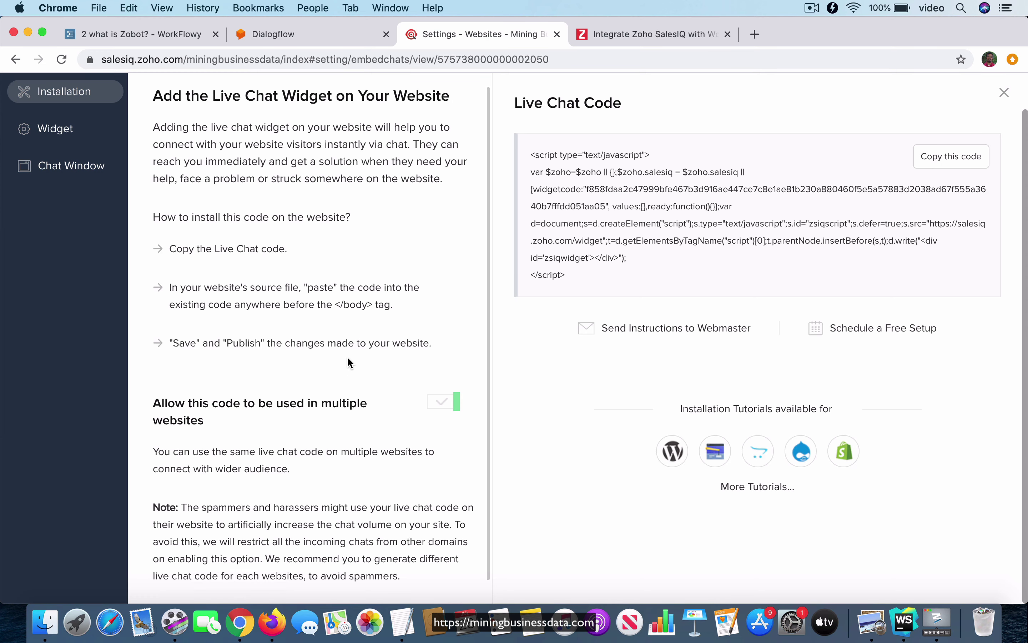
scroll(348, 359, down, 1)
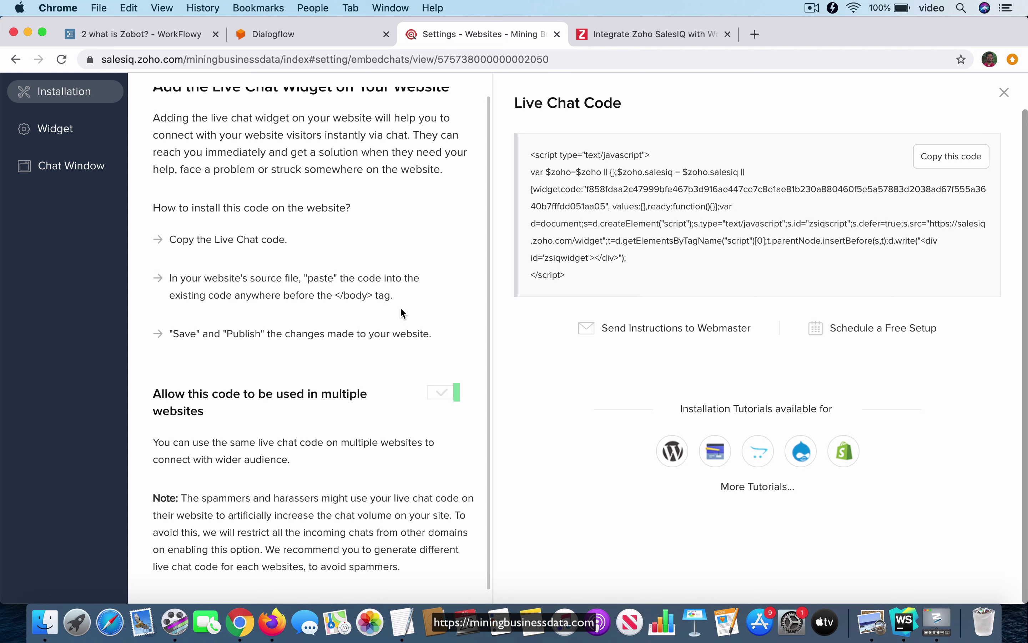
click(906, 627)
click(847, 271)
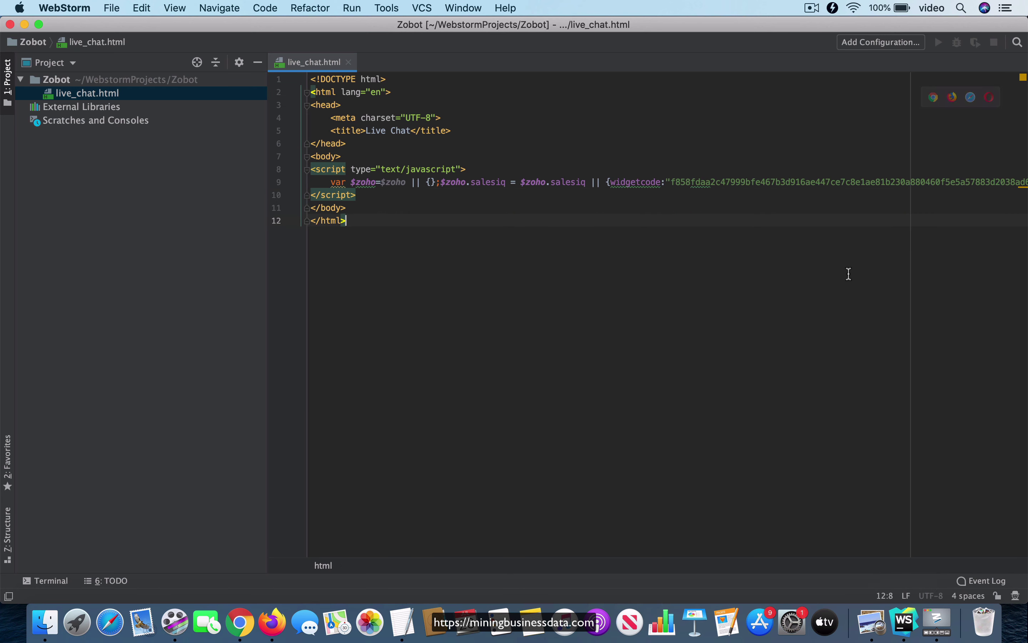
click(935, 98)
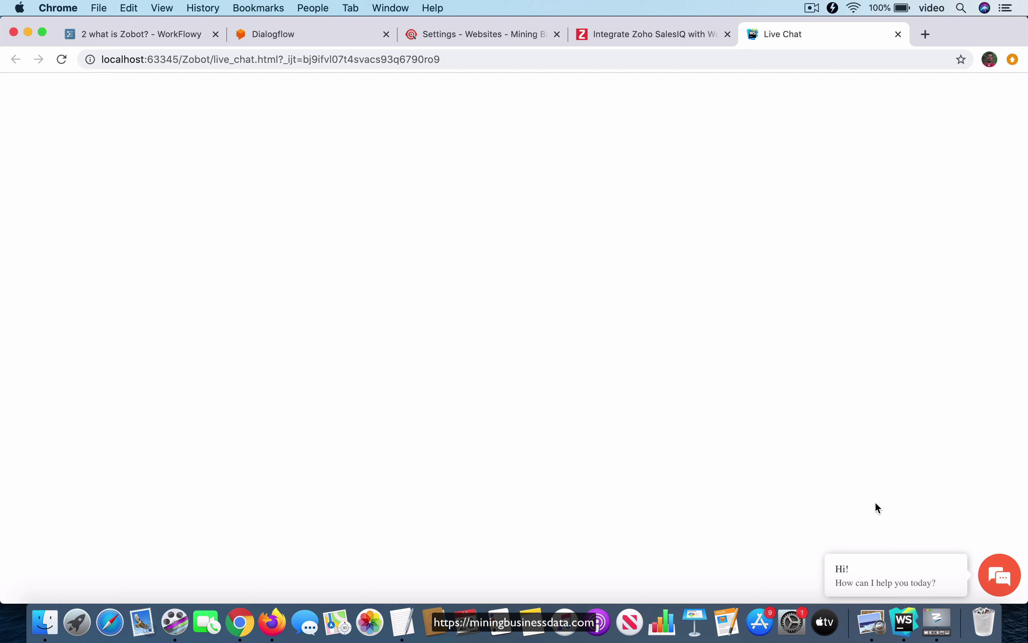
Expand and collapse the chat widget on the test page, and return to the SalesIQ live chat installation instructions
click(875, 576)
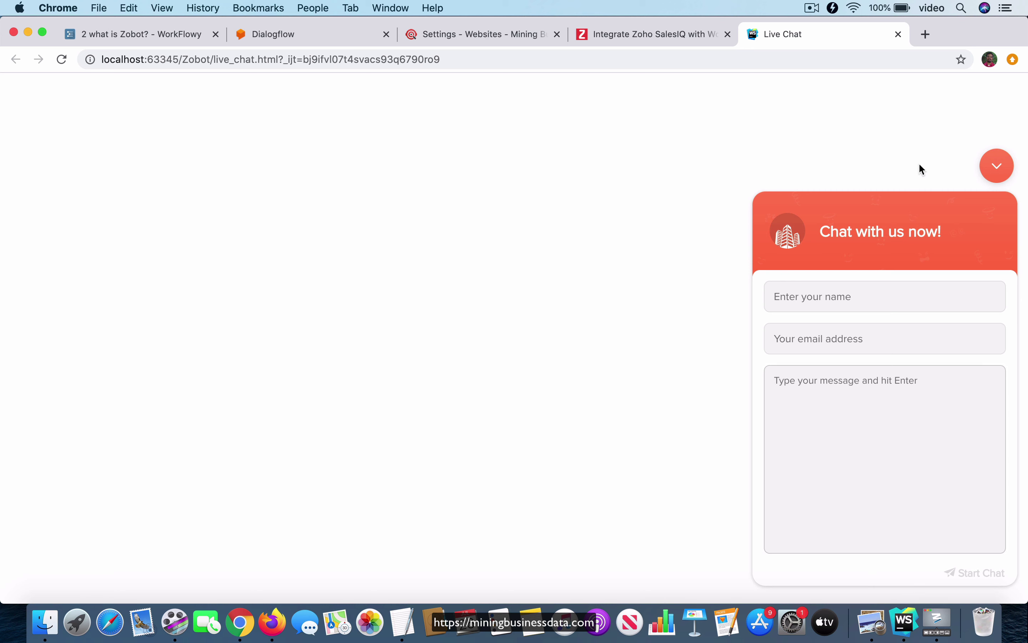
click(999, 168)
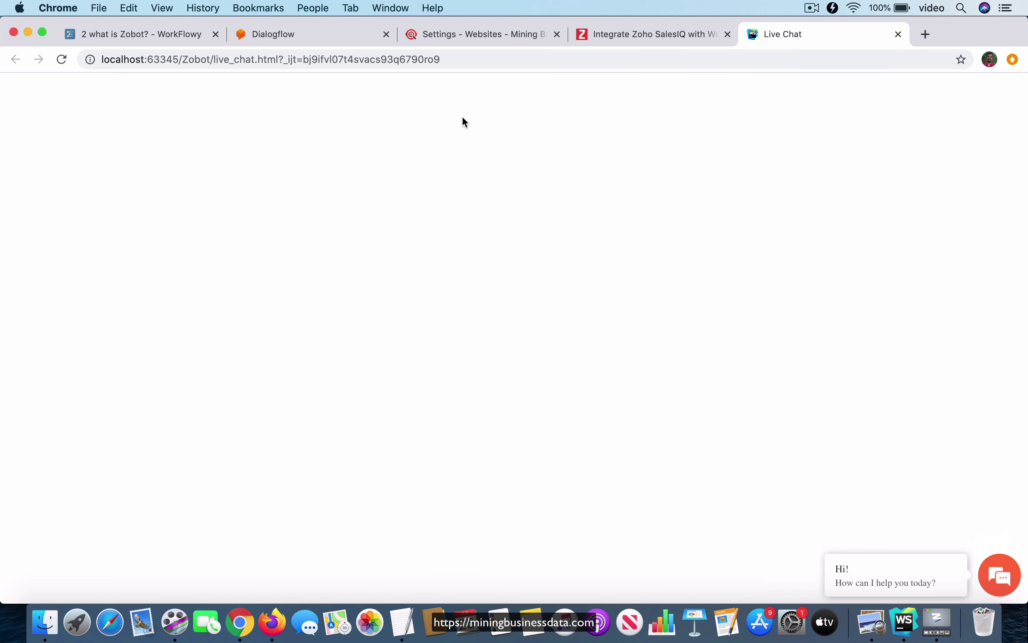
click(456, 28)
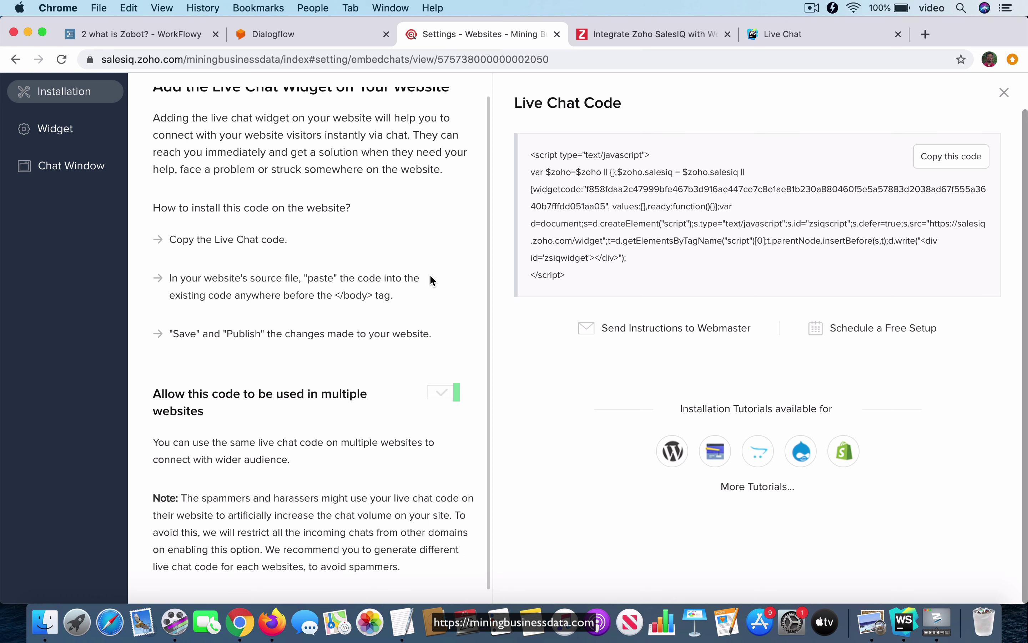
scroll(364, 291, up, 1)
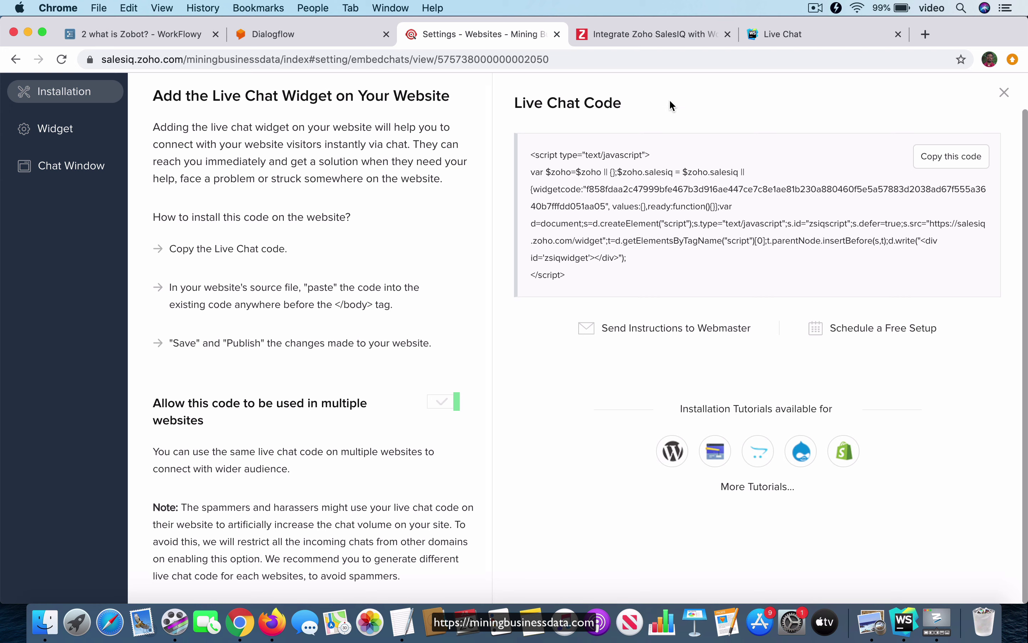
Review the Zoho SalesIQ help guide on installing the WordPress plugin and getting the live chat code snippet
click(663, 31)
scroll(684, 342, up, 20)
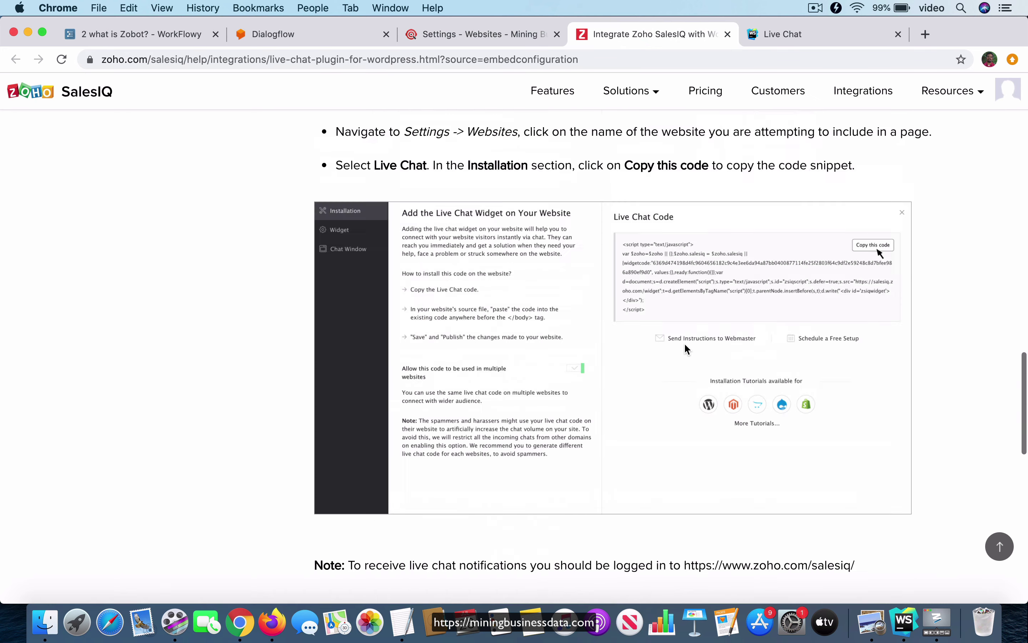
scroll(945, 370, down, 5)
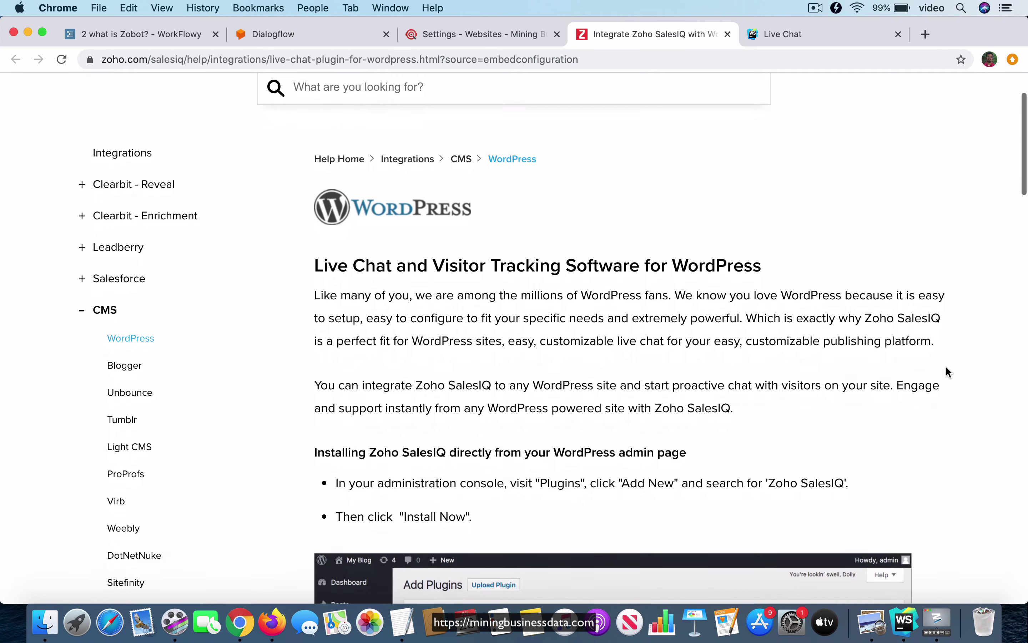
scroll(924, 388, down, 5)
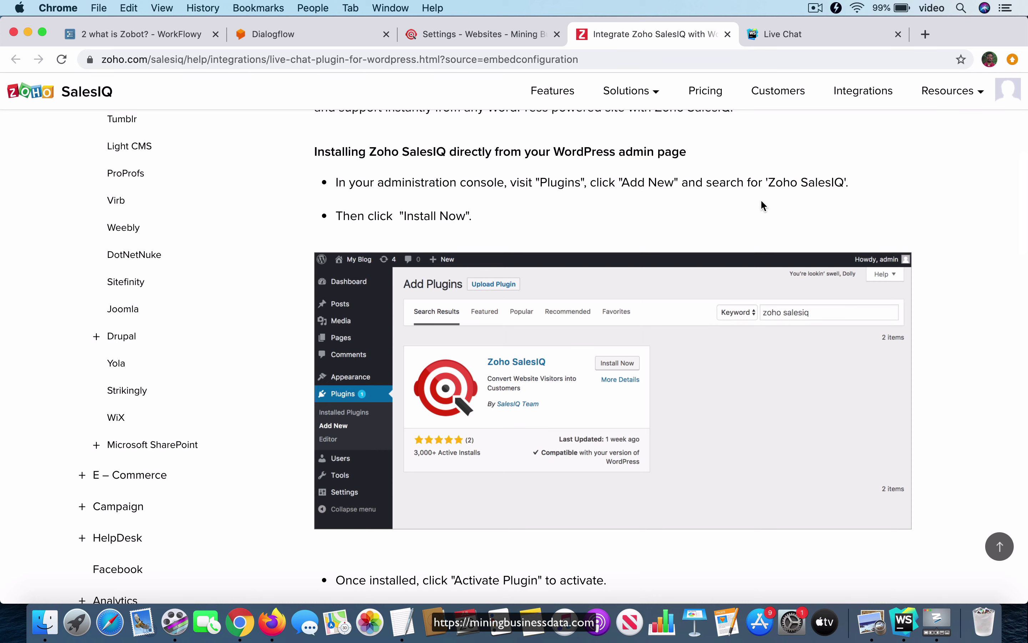
scroll(951, 338, down, 2)
scroll(937, 404, down, 10)
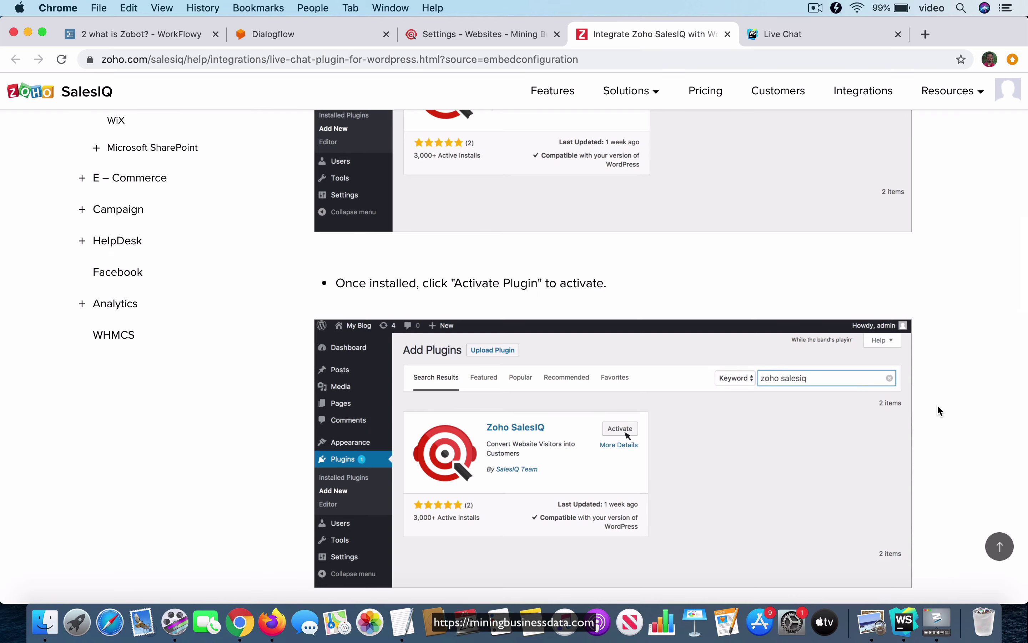
scroll(937, 404, down, 10)
scroll(938, 407, down, 10)
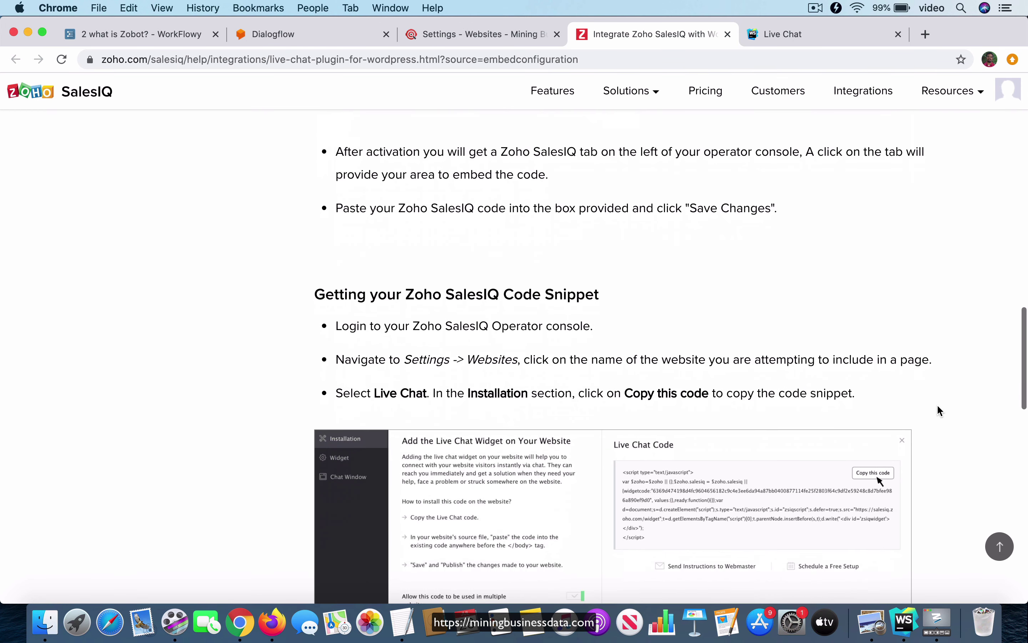
scroll(938, 407, down, 1)
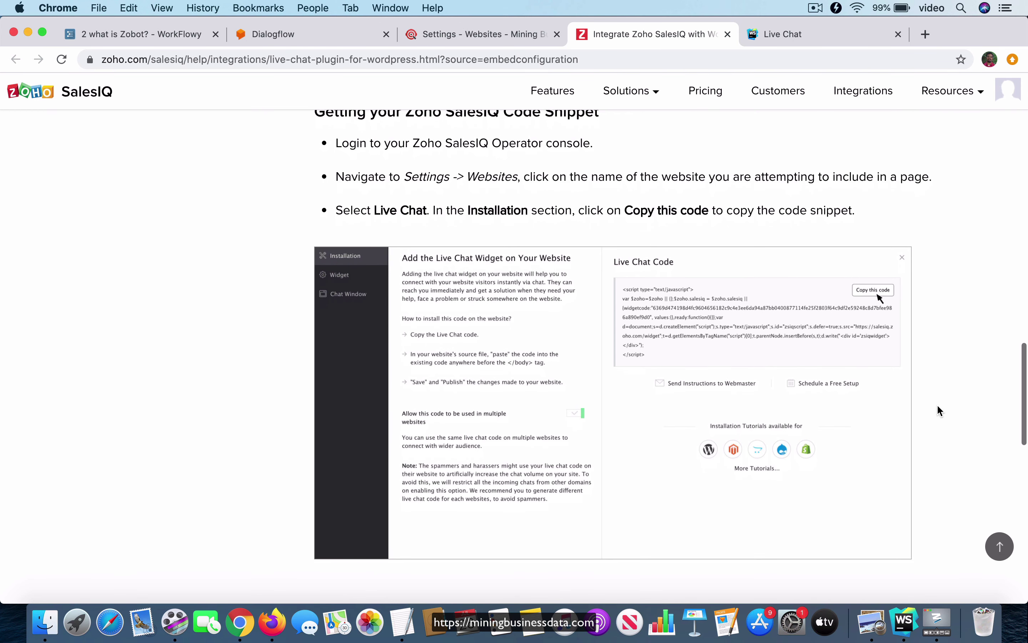
scroll(938, 406, up, 5)
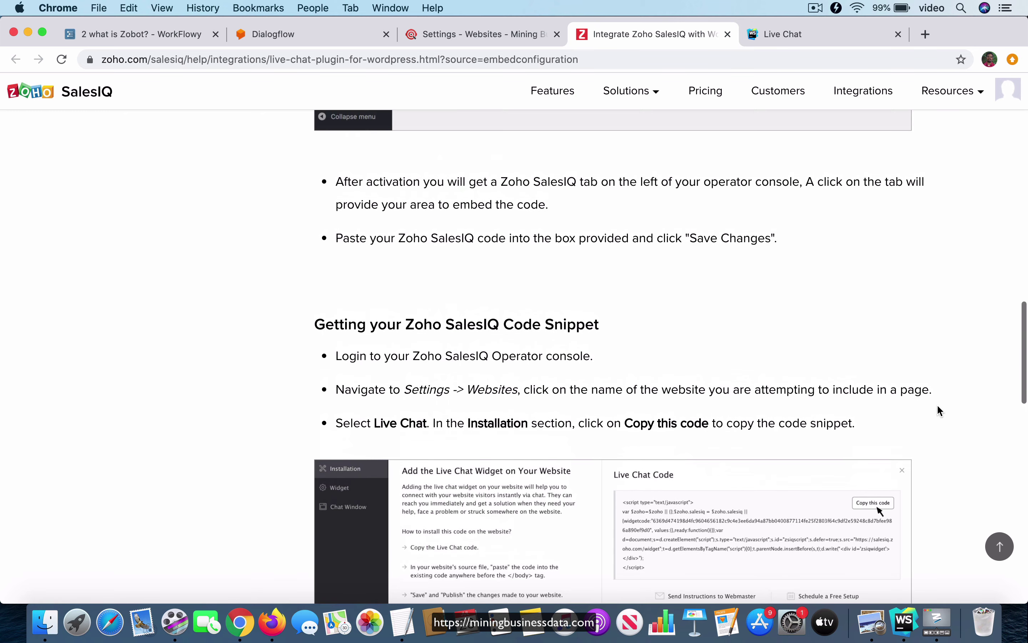
scroll(938, 406, down, 15)
scroll(939, 407, up, 10)
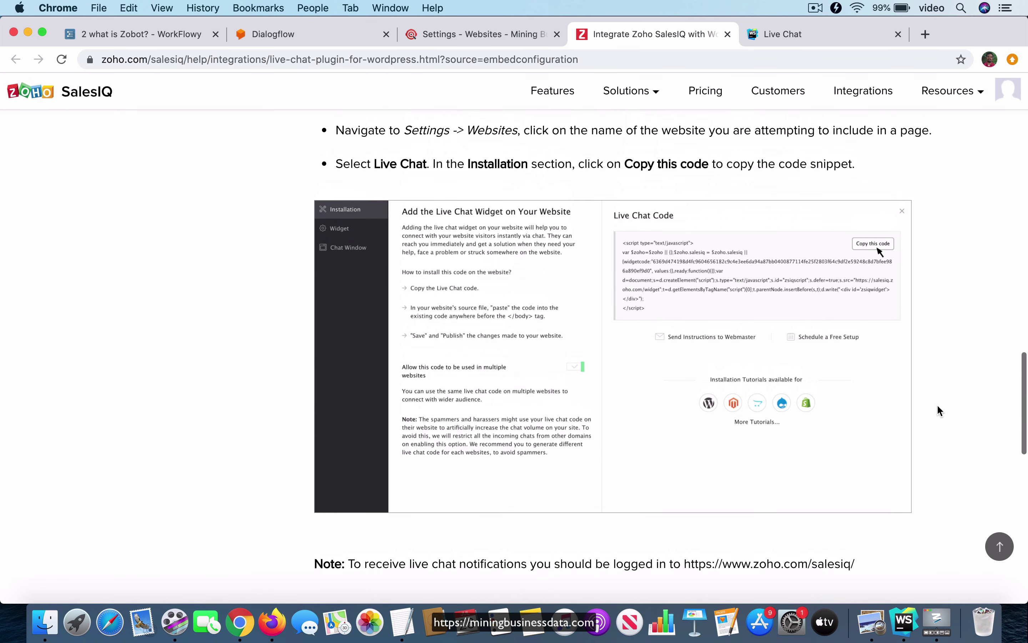
scroll(930, 303, up, 3)
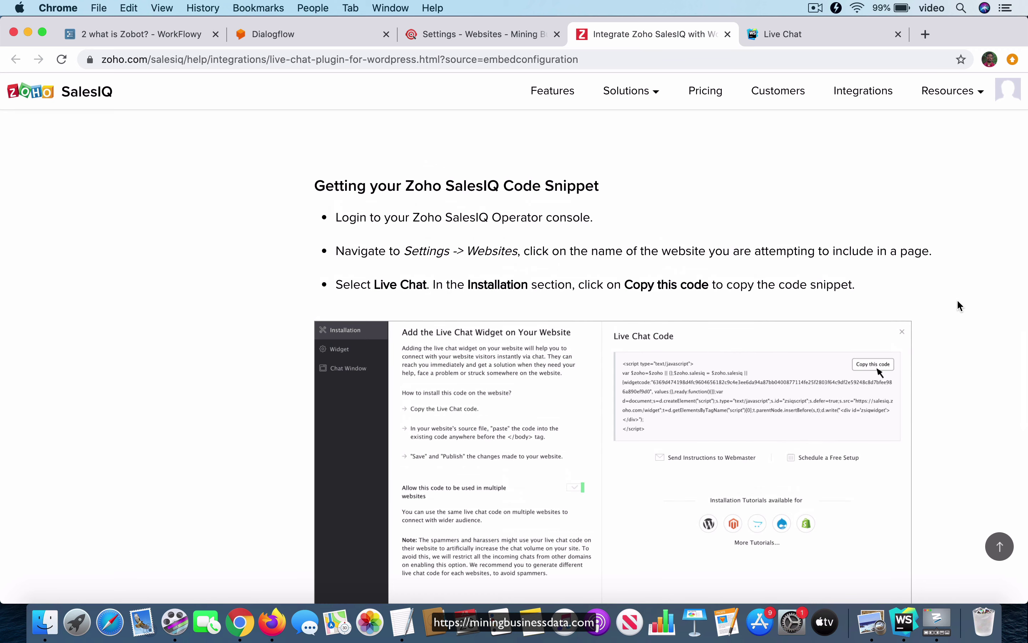
scroll(956, 299, up, 4)
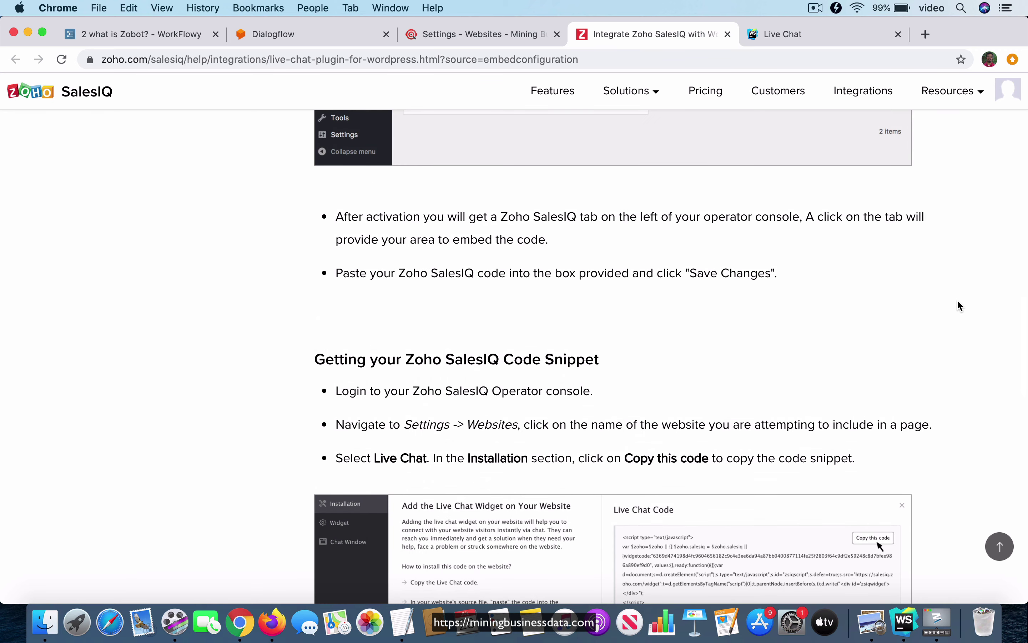
scroll(957, 299, up, 6)
scroll(957, 301, up, 1)
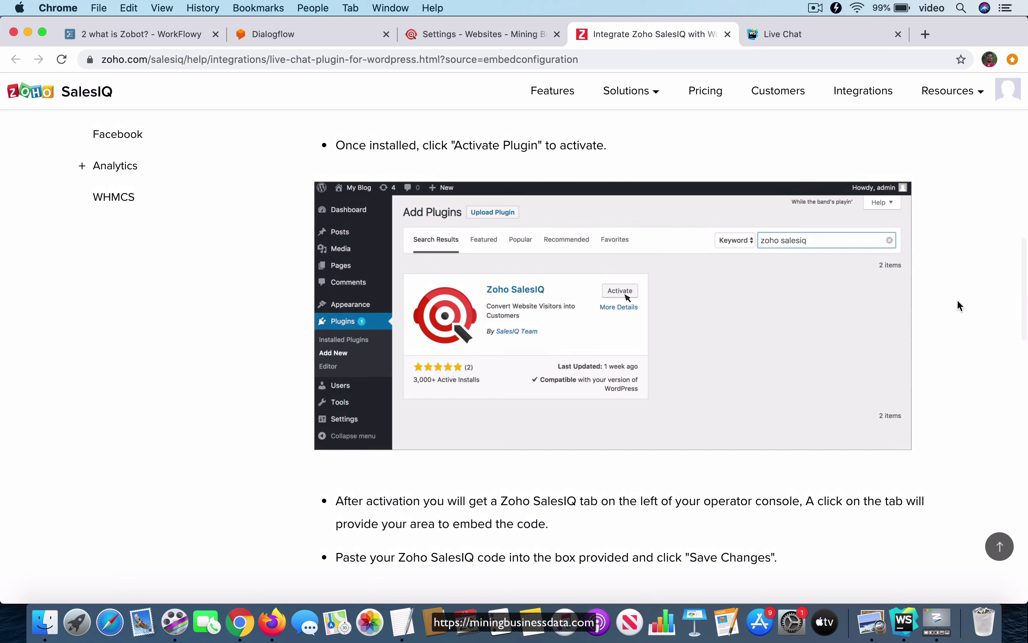